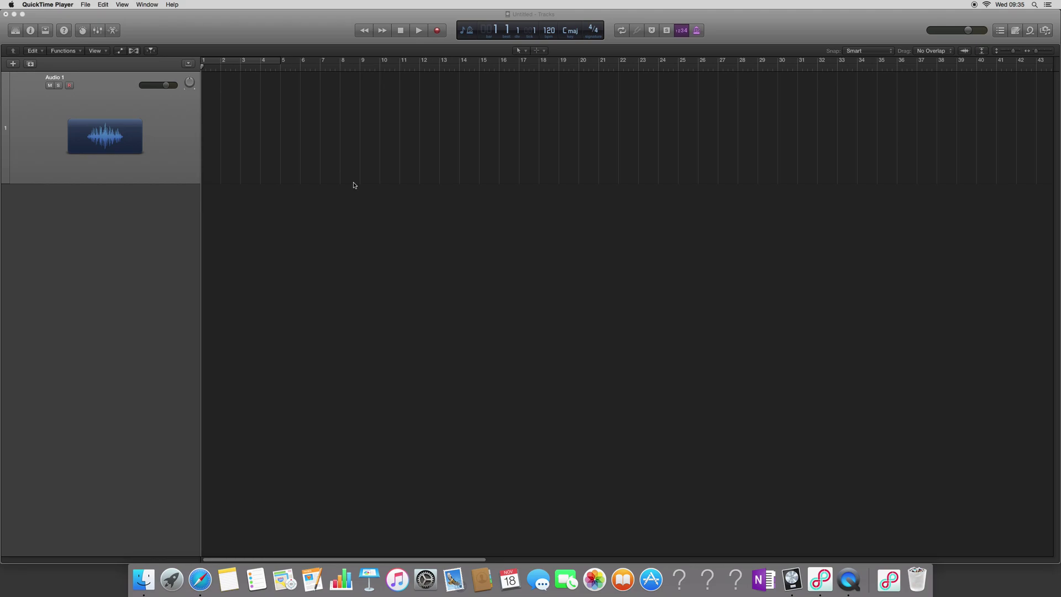
# - Drag the 'ted talk mark ronson first 23 seconds' recording from the Desktop onto Audio 1 at bar 1
pyautogui.click(144, 579)
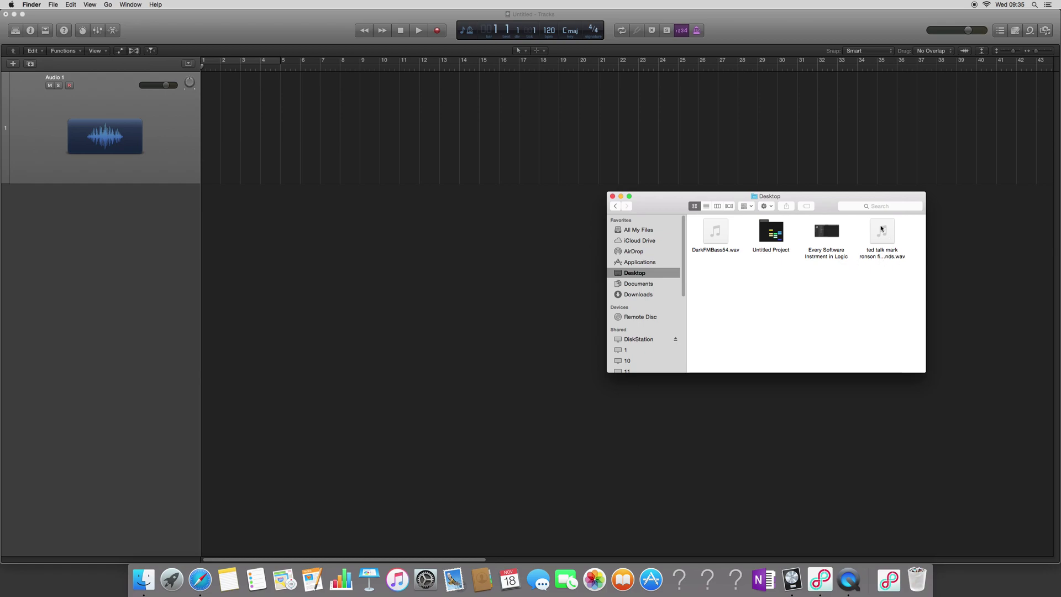
pyautogui.moveTo(891, 238)
pyautogui.moveTo(890, 239); pyautogui.dragTo(257, 108)
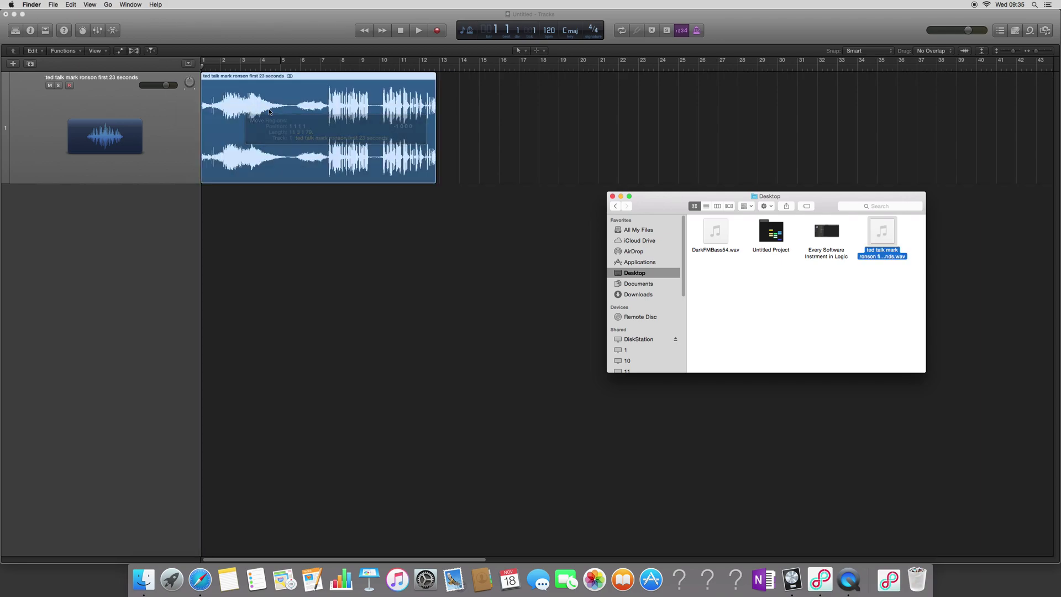
# - Move the playhead to bar 7 and zoom in horizontally on the speech waveform toward bar 8
pyautogui.click(343, 172)
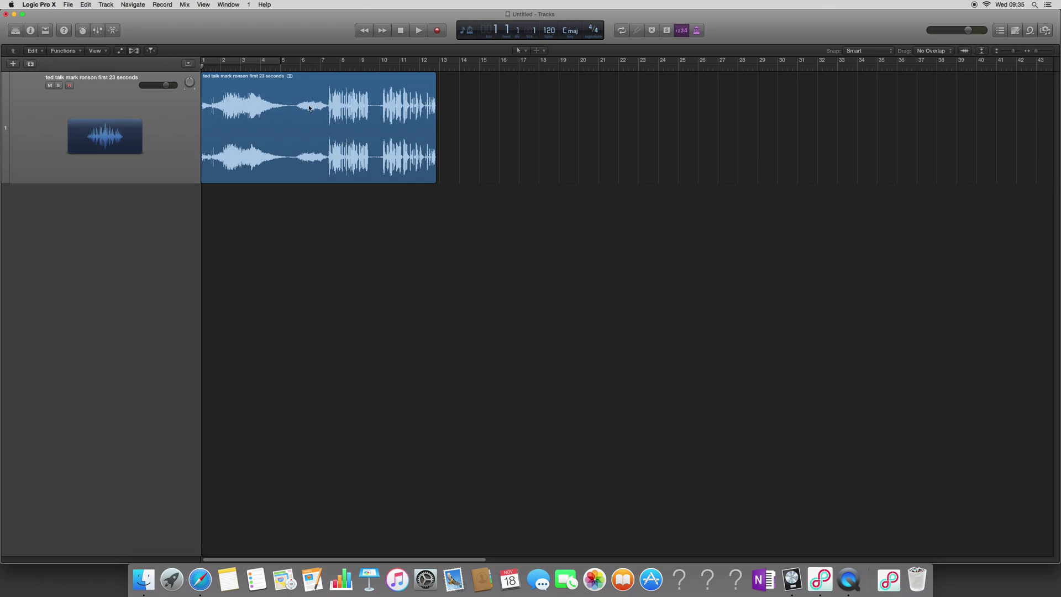
pyautogui.click(323, 64)
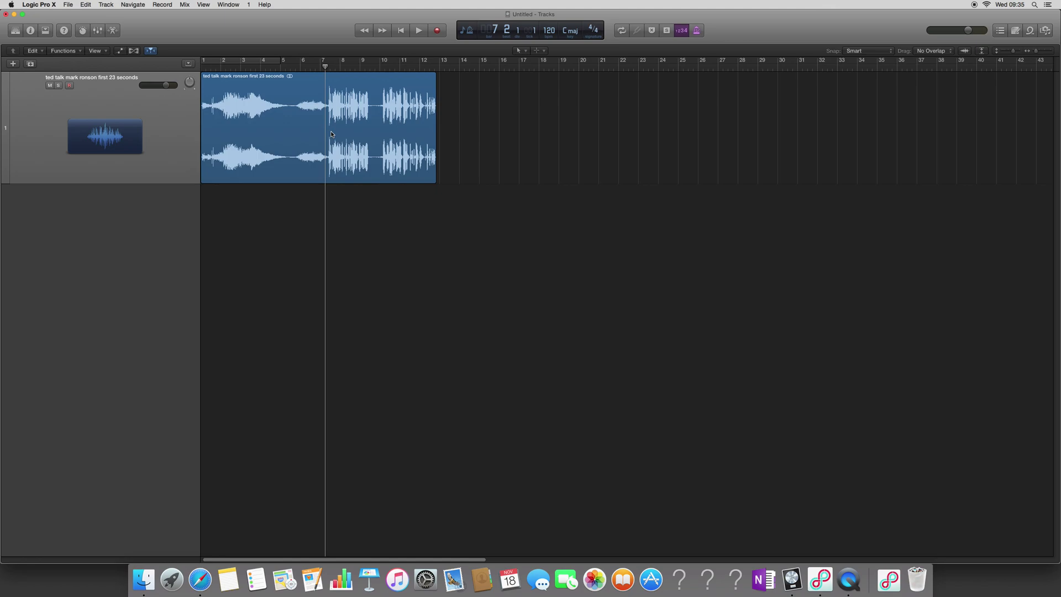
pyautogui.scroll(-5, 331, 134)
pyautogui.scroll(5, 331, 134)
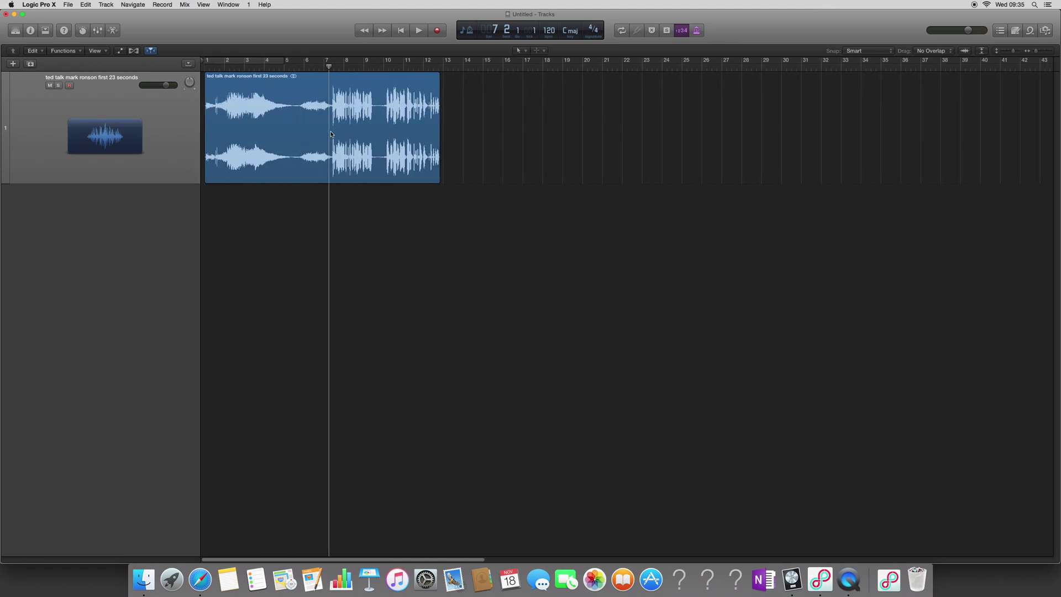
pyautogui.scroll(10, 331, 134)
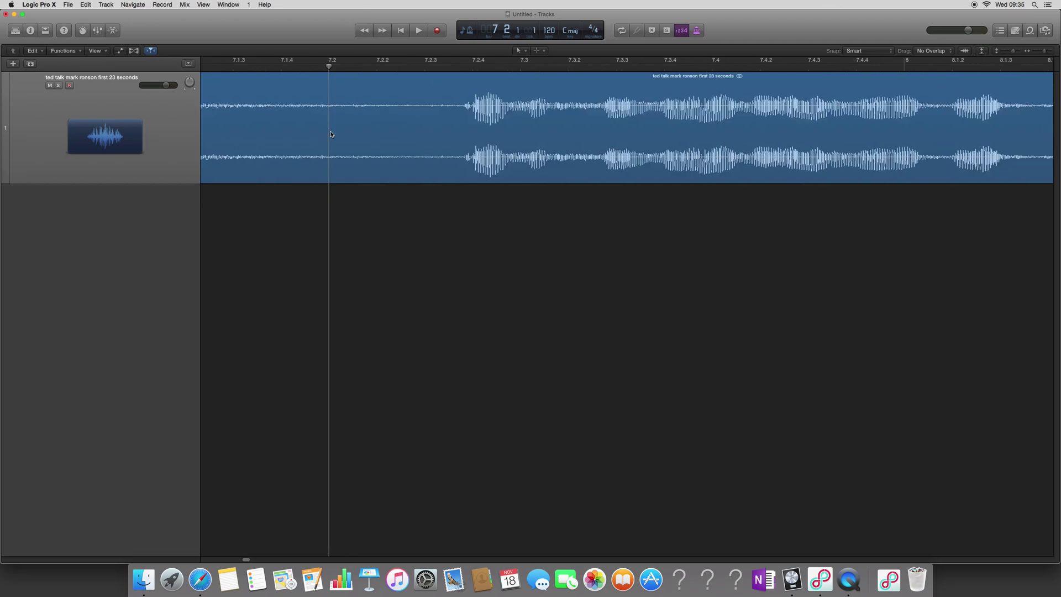
pyautogui.hscroll(5, 359, 130)
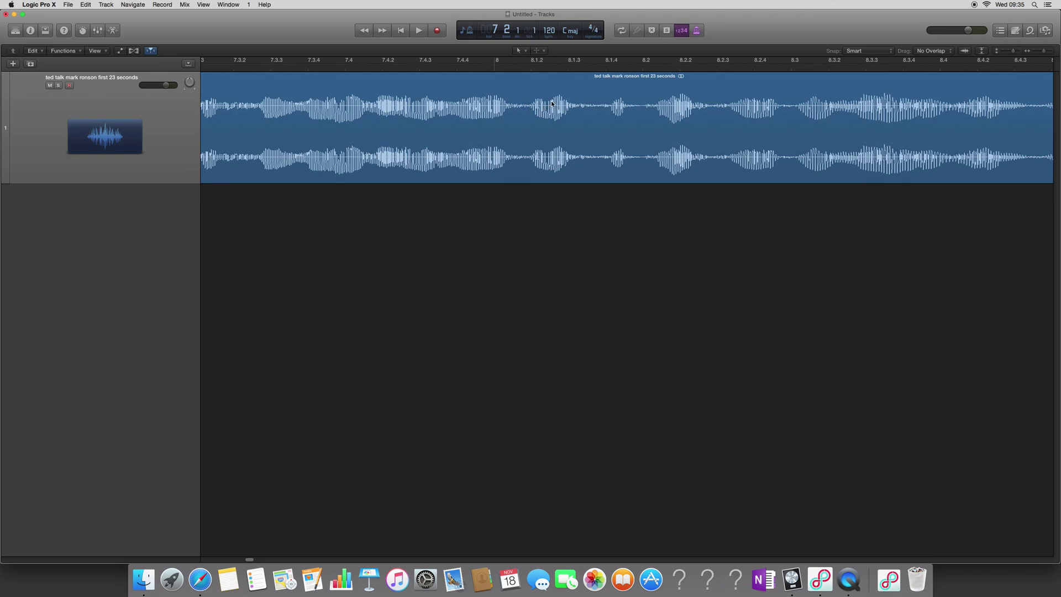
# - Set a cycle range from about 8.1.1 to 8.1.3 around the target phrase
pyautogui.click(529, 76)
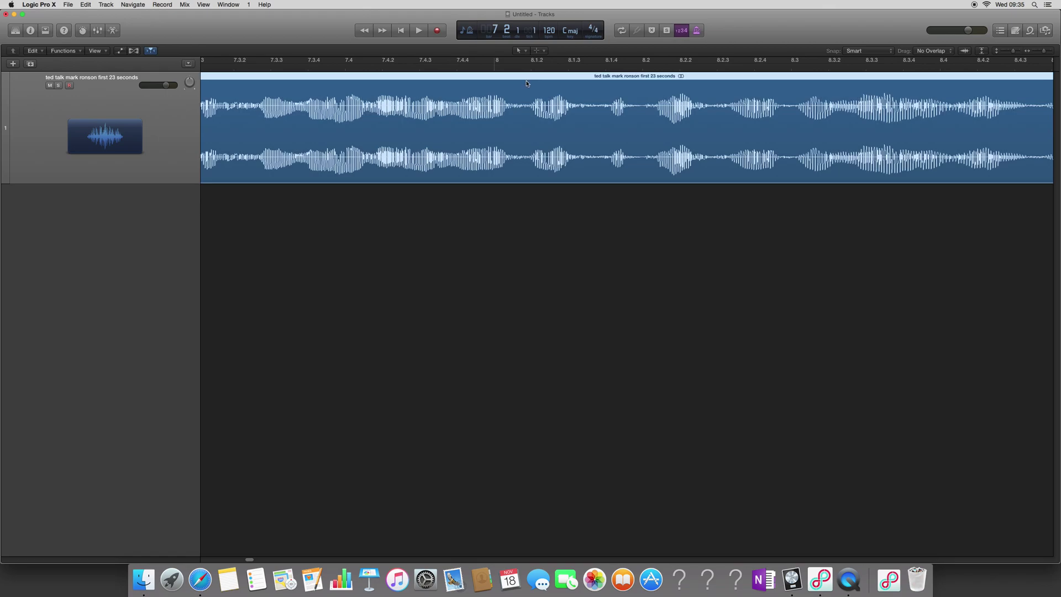
pyautogui.click(525, 67)
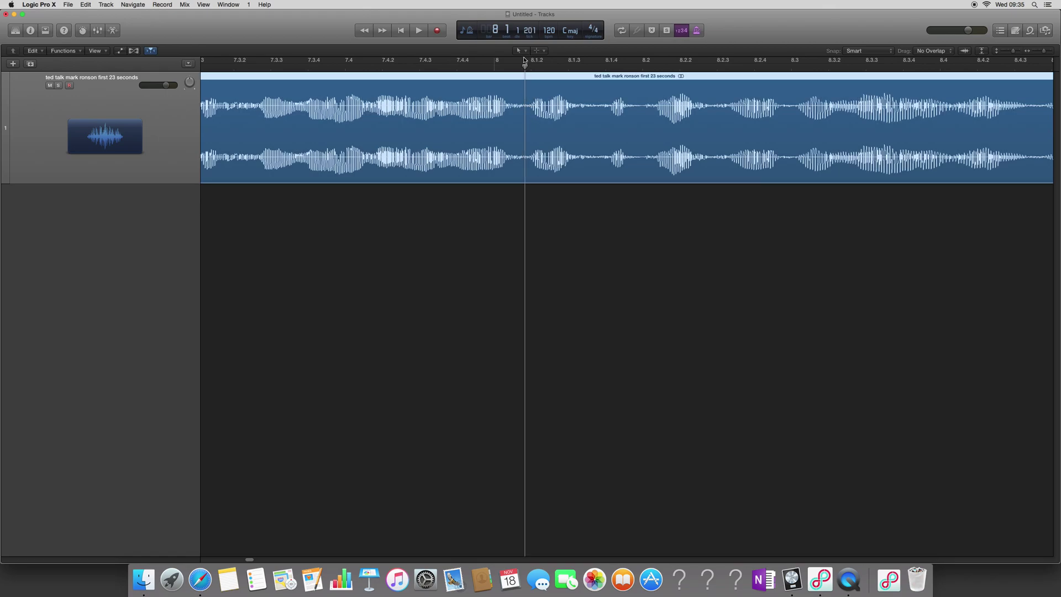
pyautogui.moveTo(525, 60); pyautogui.dragTo(603, 65)
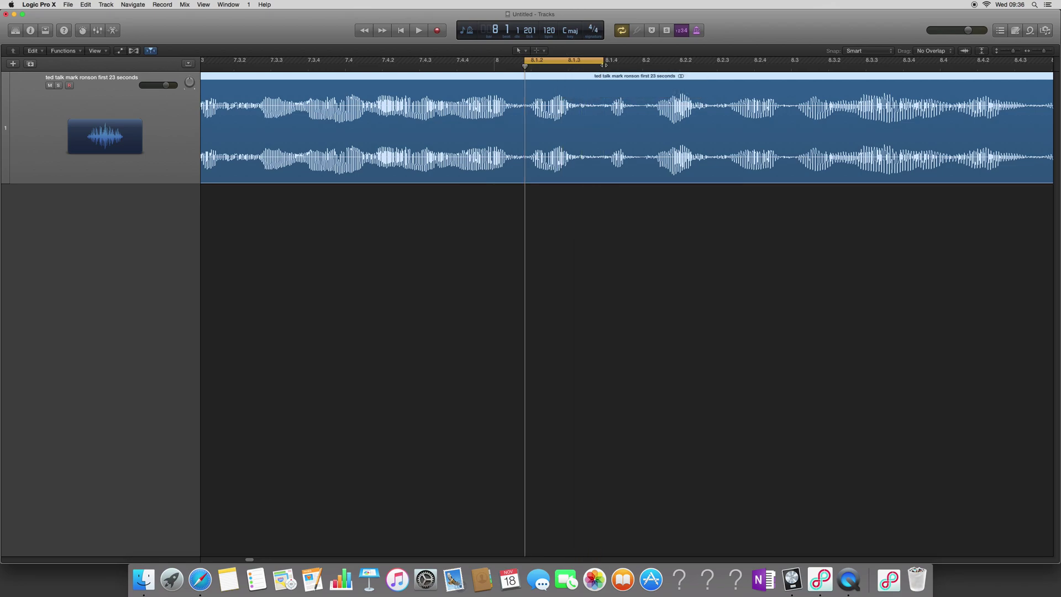
# - Audition the looped phrase, turn Cycle off, and split the speech with Scissors at both phrase ends
pyautogui.press('space')
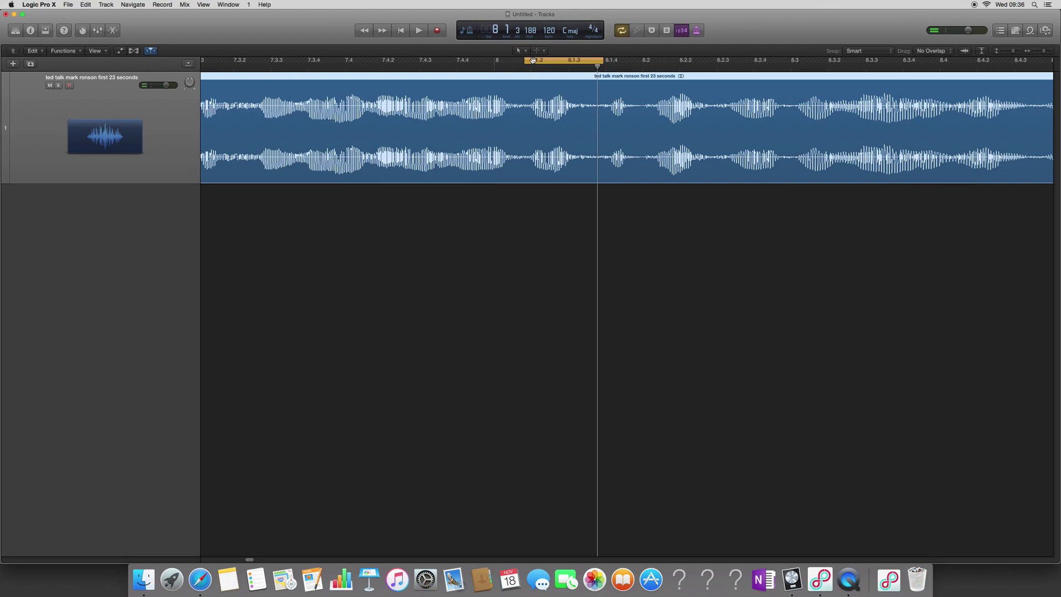
pyautogui.click(532, 61)
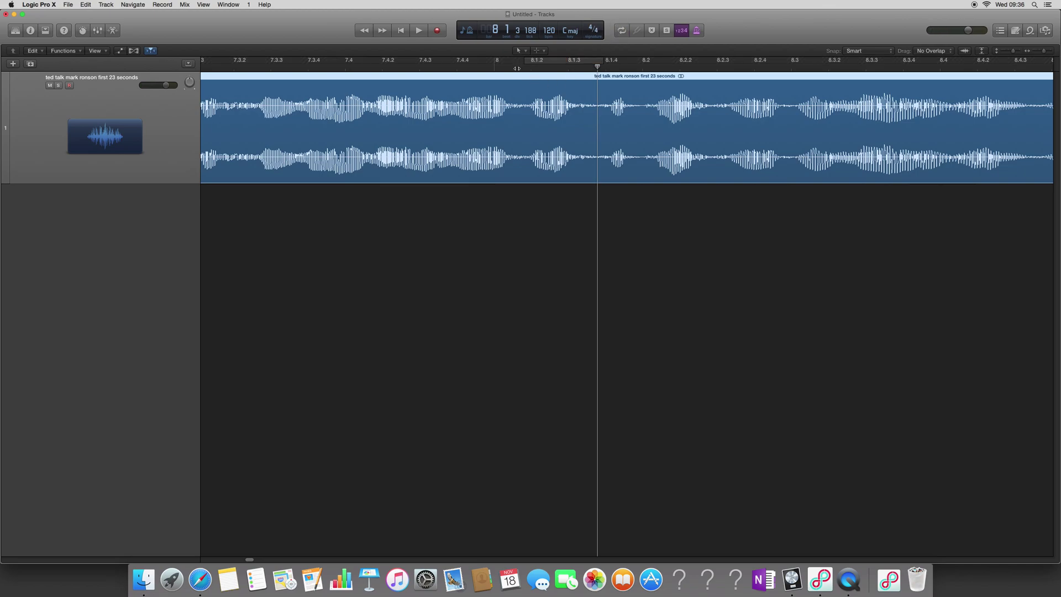
pyautogui.press('t')
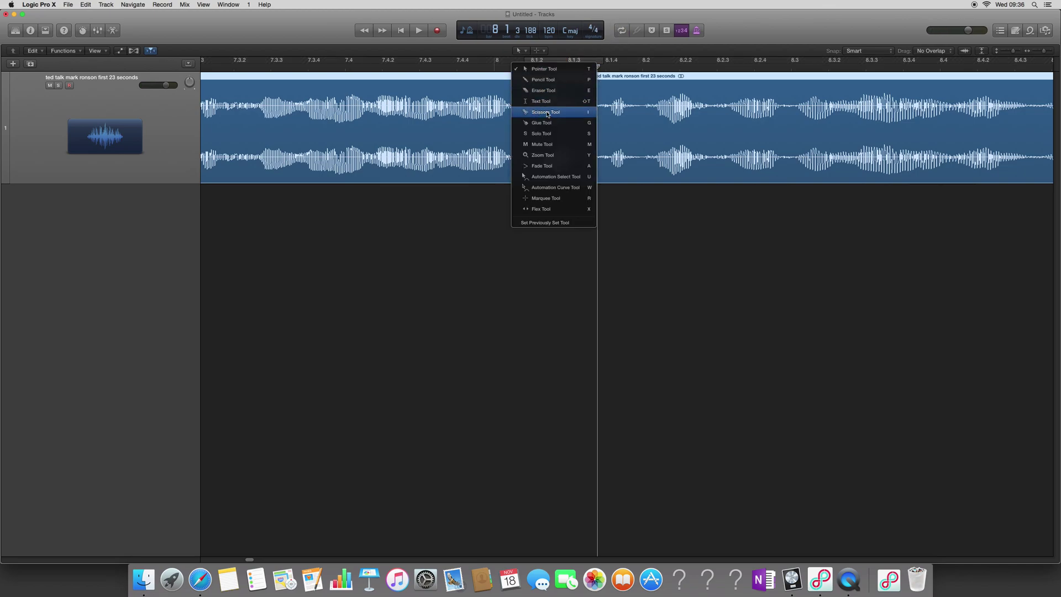
pyautogui.click(593, 112)
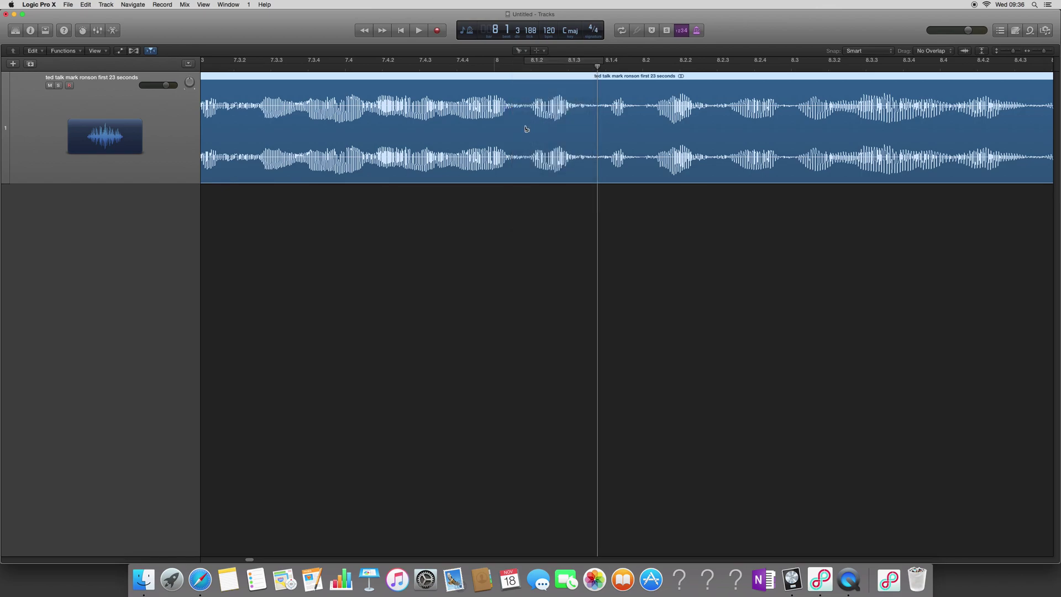
pyautogui.click(525, 128)
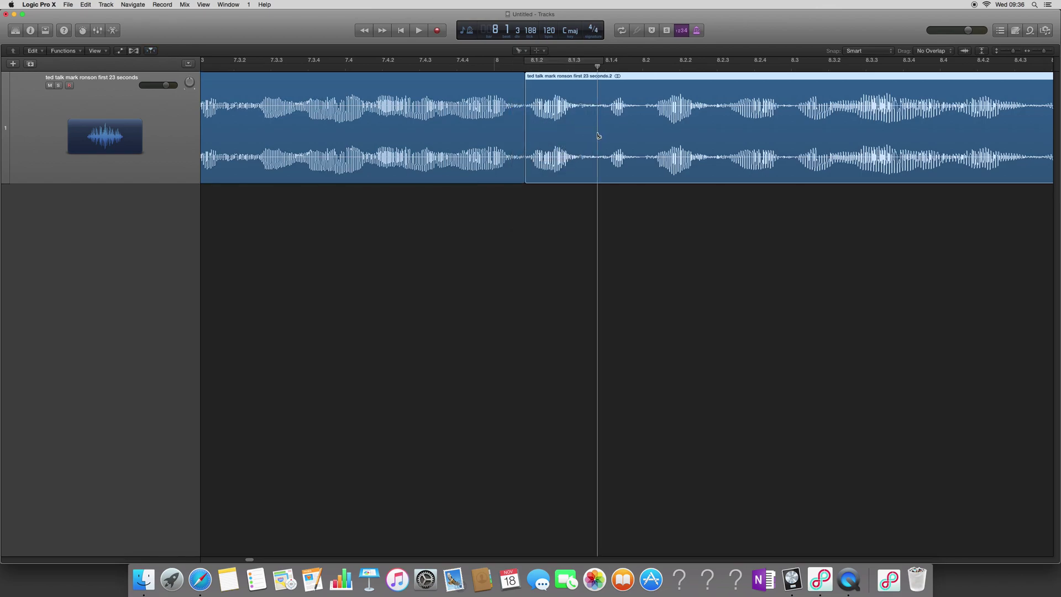
pyautogui.click(598, 136)
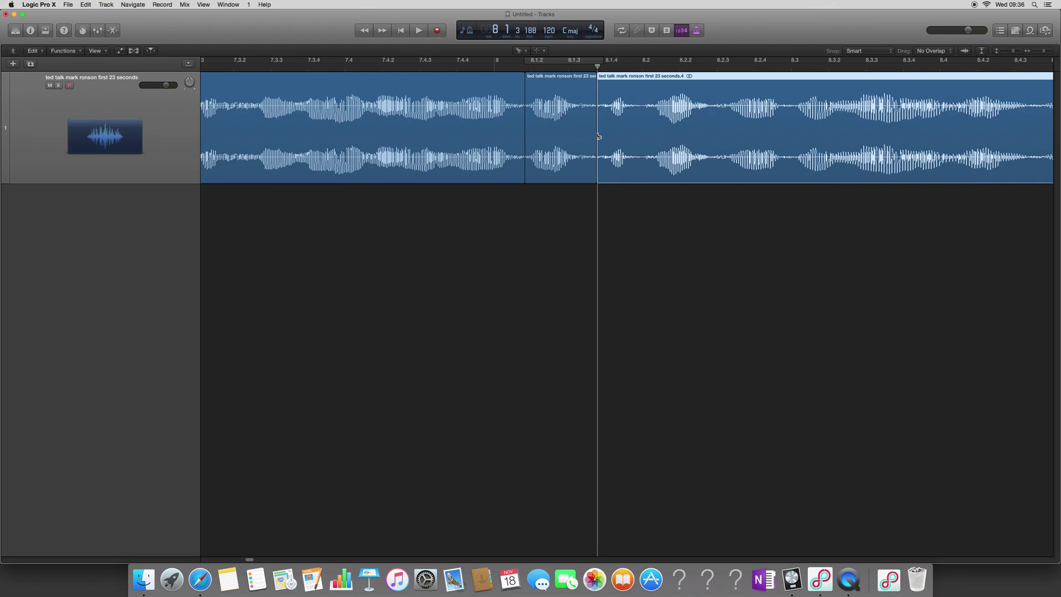
# - Move the last and middle speech regions right, leaving gaps around the isolated phrase
pyautogui.moveTo(626, 101); pyautogui.dragTo(709, 100)
pyautogui.moveTo(546, 133); pyautogui.dragTo(585, 133)
pyautogui.click(557, 109)
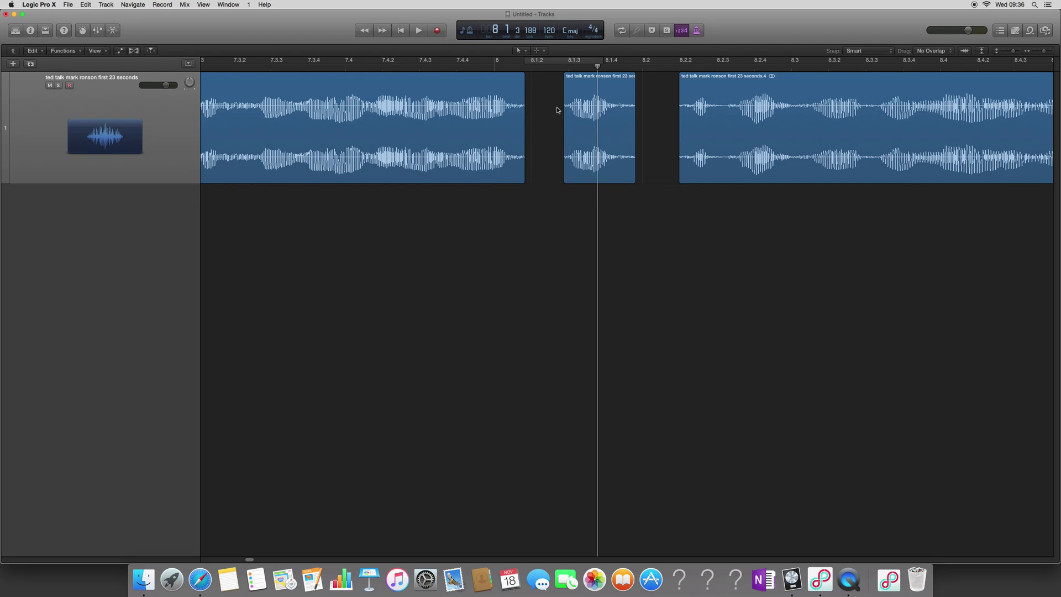
# - Add a short fade-out to the end of the middle phrase region with the Fade Tool
pyautogui.rightClick(574, 101)
pyautogui.click(561, 106)
pyautogui.moveTo(560, 103); pyautogui.dragTo(570, 101)
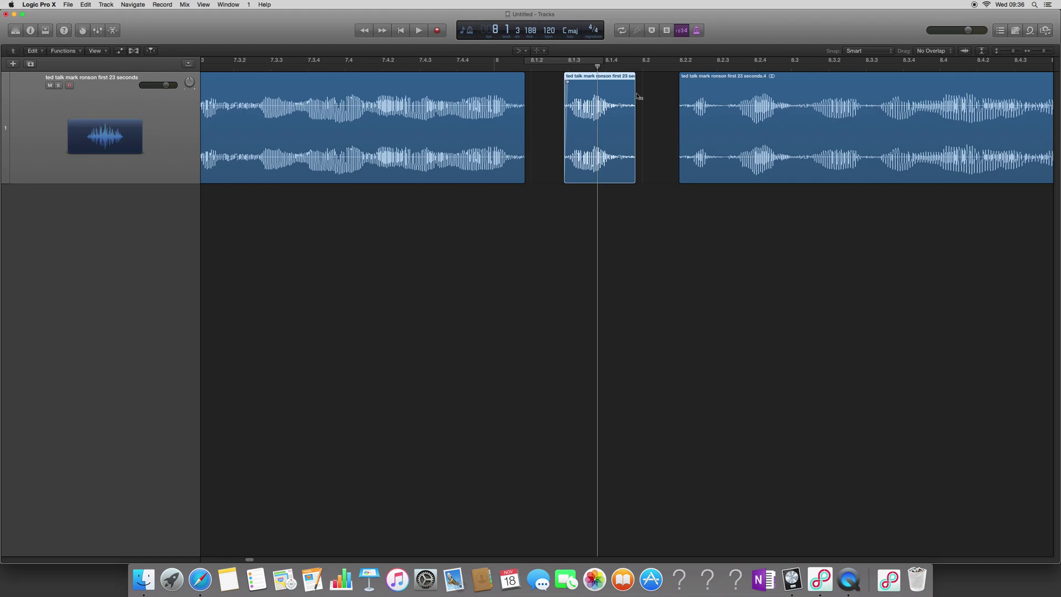
pyautogui.moveTo(638, 97); pyautogui.dragTo(634, 96)
pyautogui.click(648, 109)
# - Switch back to the Pointer Tool and select the isolated middle phrase region
pyautogui.rightClick(577, 105)
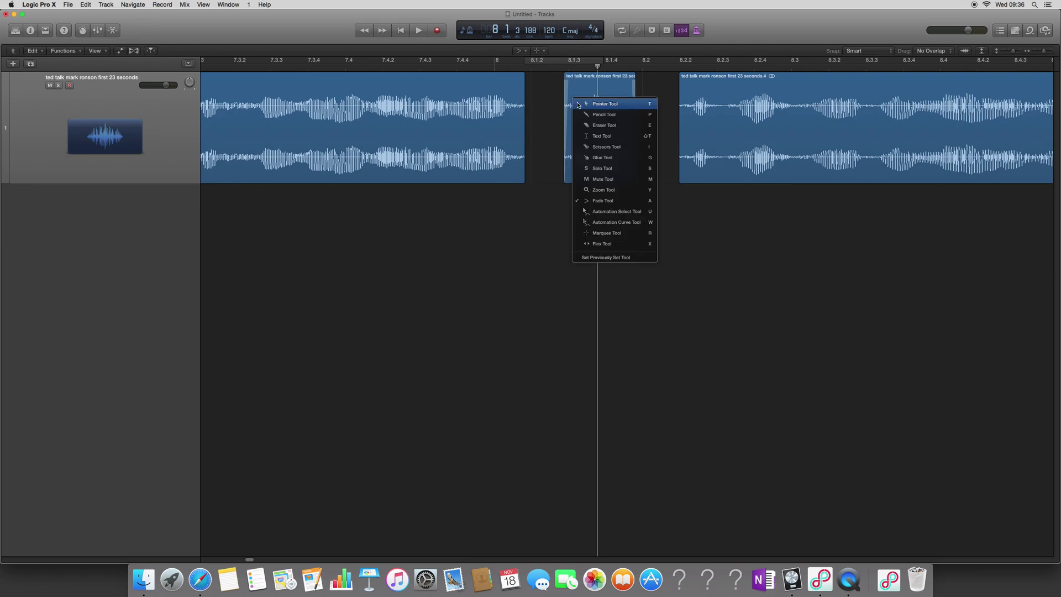
pyautogui.click(584, 107)
pyautogui.click(606, 111)
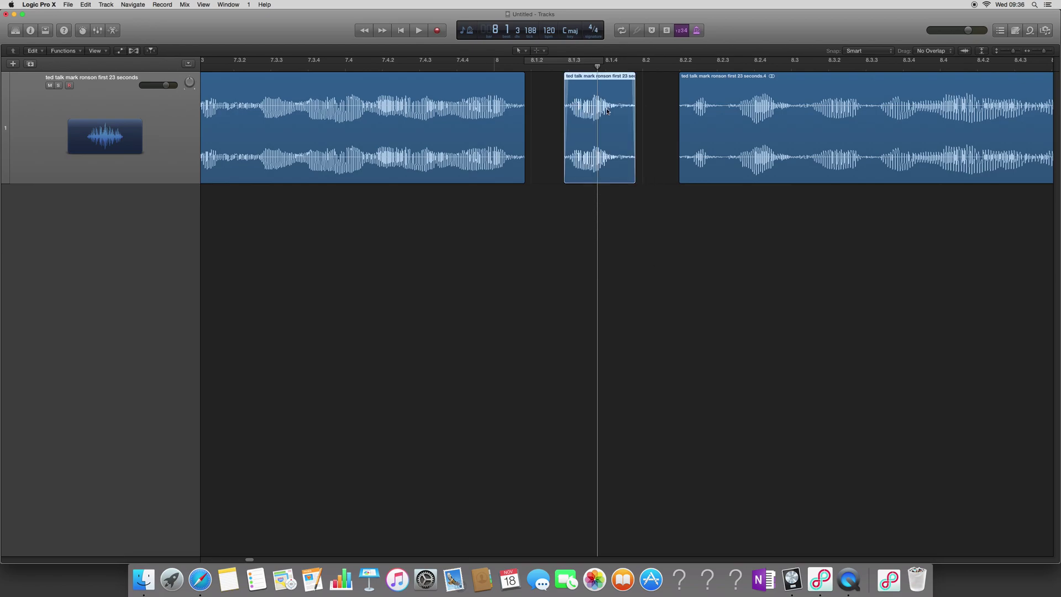
# - Preview the phrase in the Audio Track Editor, then choose Bounce in Place for it
pyautogui.doubleClick(606, 108)
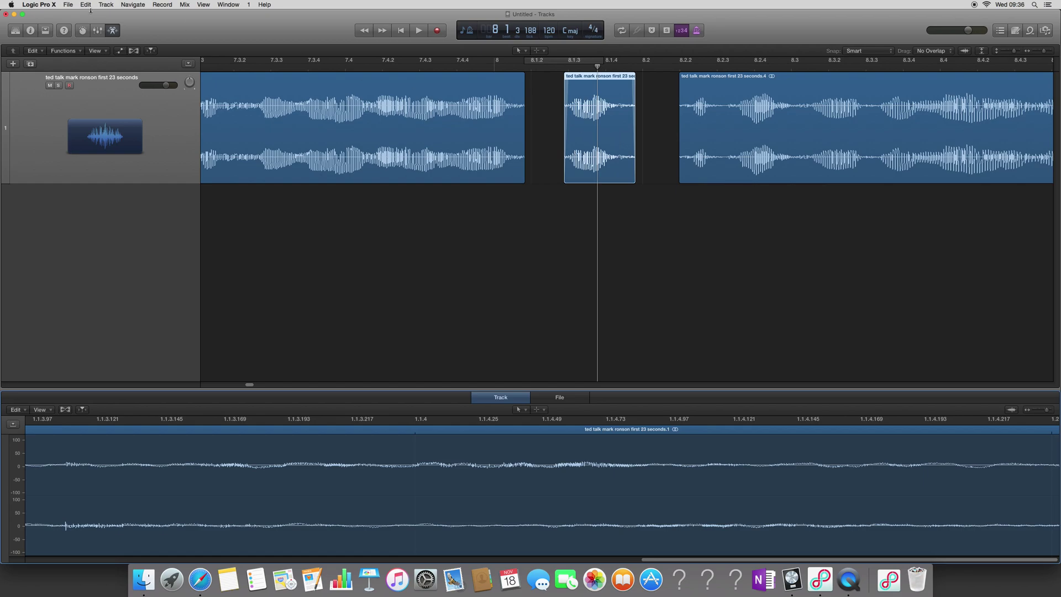
pyautogui.click(113, 31)
pyautogui.rightClick(605, 113)
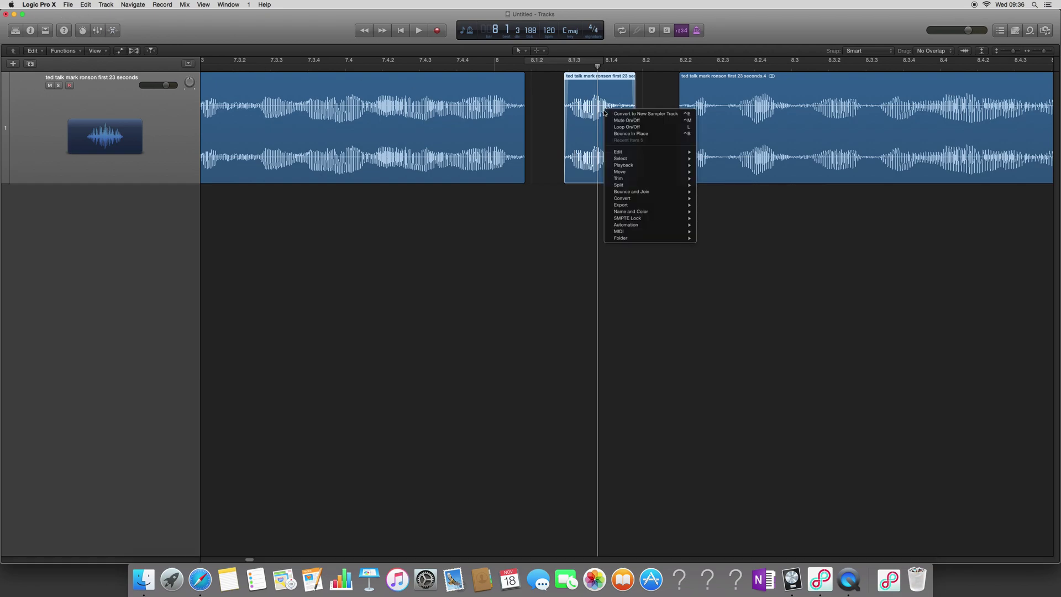
pyautogui.click(635, 134)
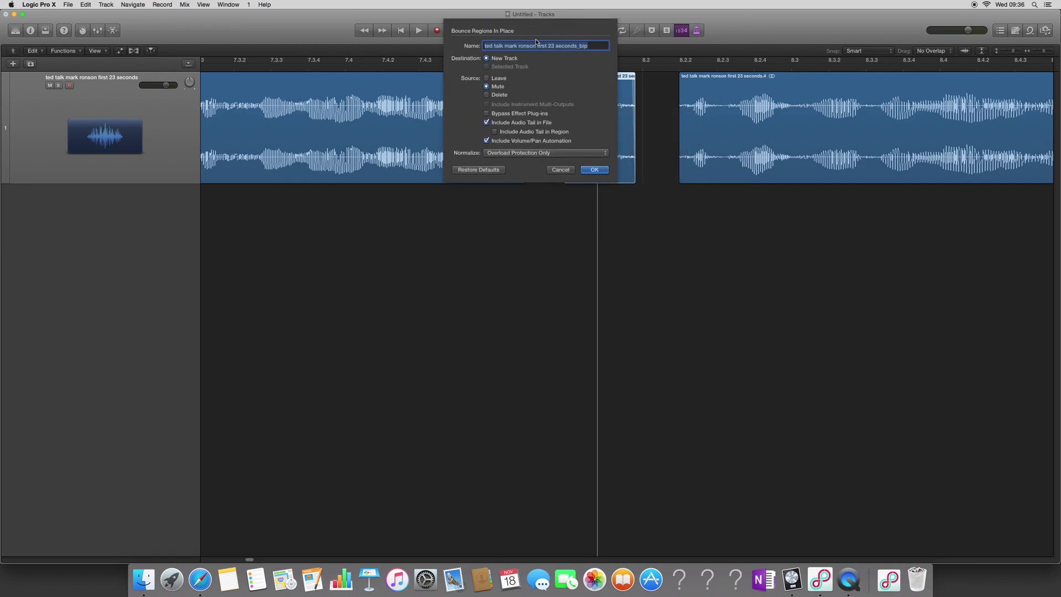
# - Name the bounce 'sample 1' and confirm bouncing it to a new track
pyautogui.write('sample 1')
pyautogui.click(594, 169)
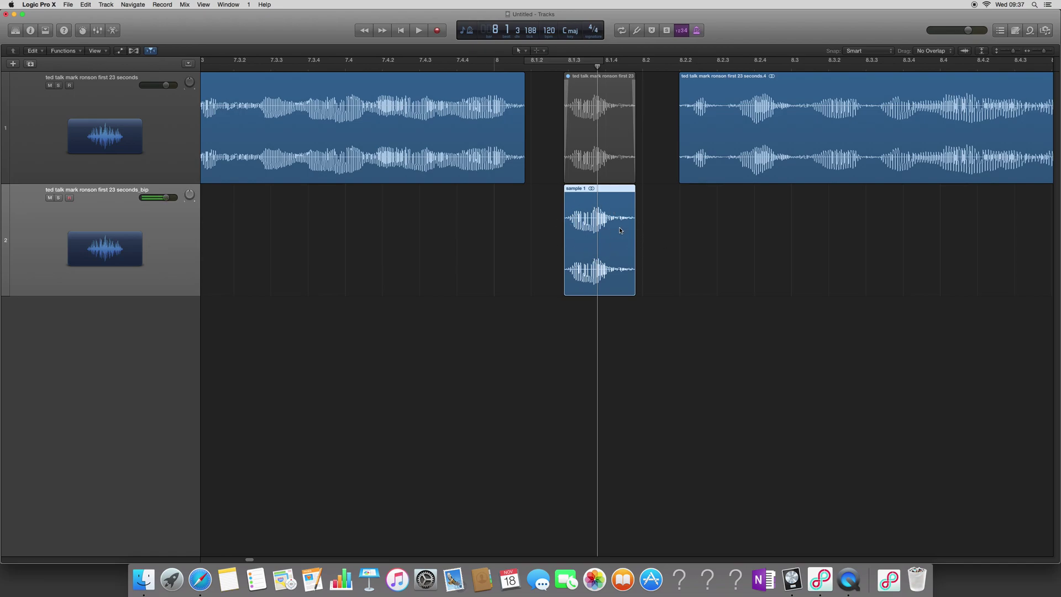
# - Select and deselect the bounced 'sample 1' region on the second track to check it
pyautogui.click(653, 236)
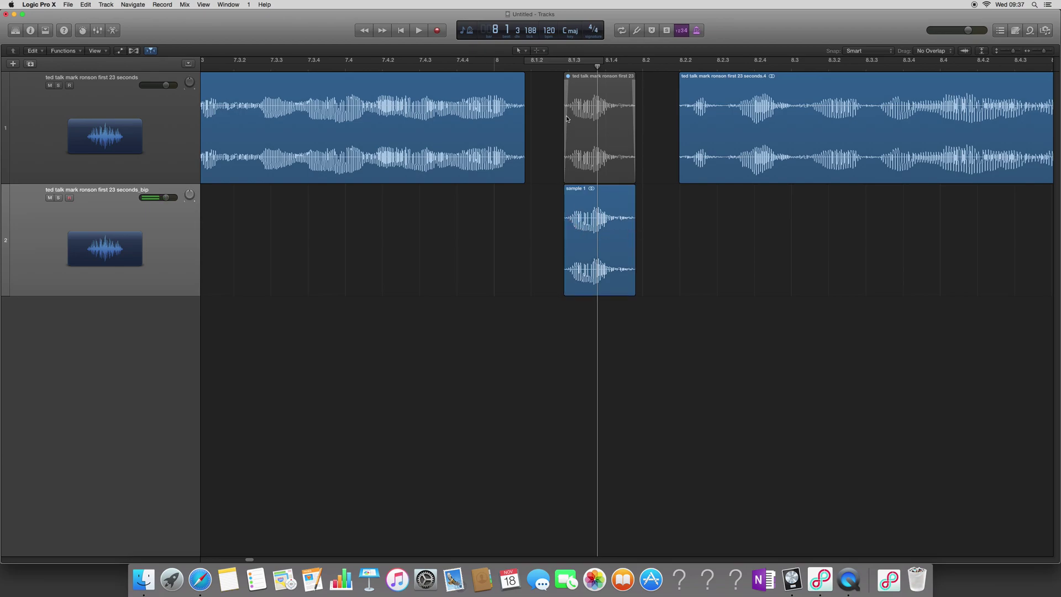
pyautogui.click(568, 229)
pyautogui.click(652, 230)
# - Choose Convert to New Sampler Track for the 'sample 1' region
pyautogui.click(612, 221)
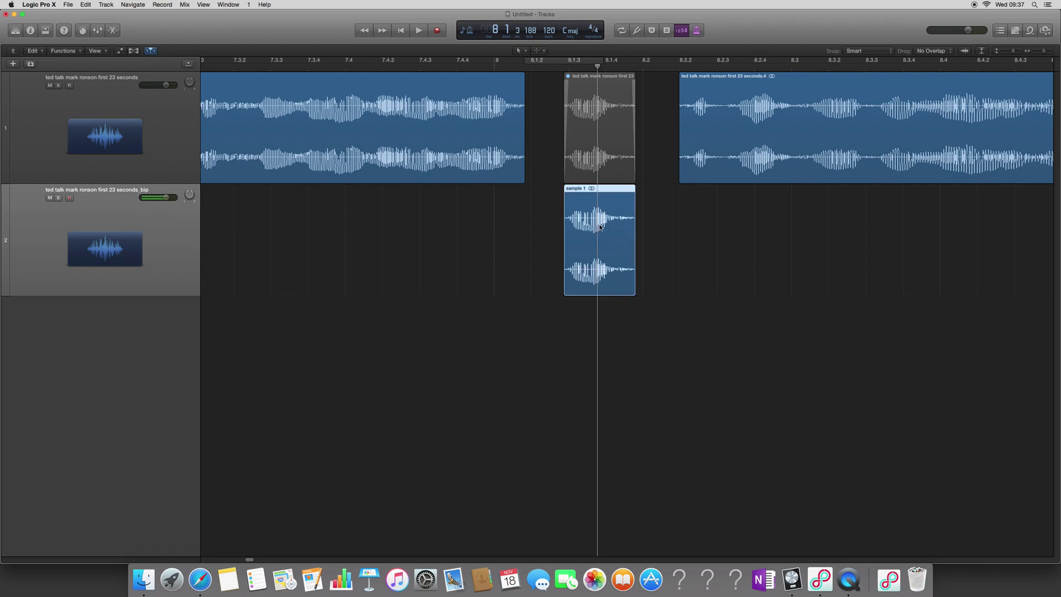
pyautogui.rightClick(601, 226)
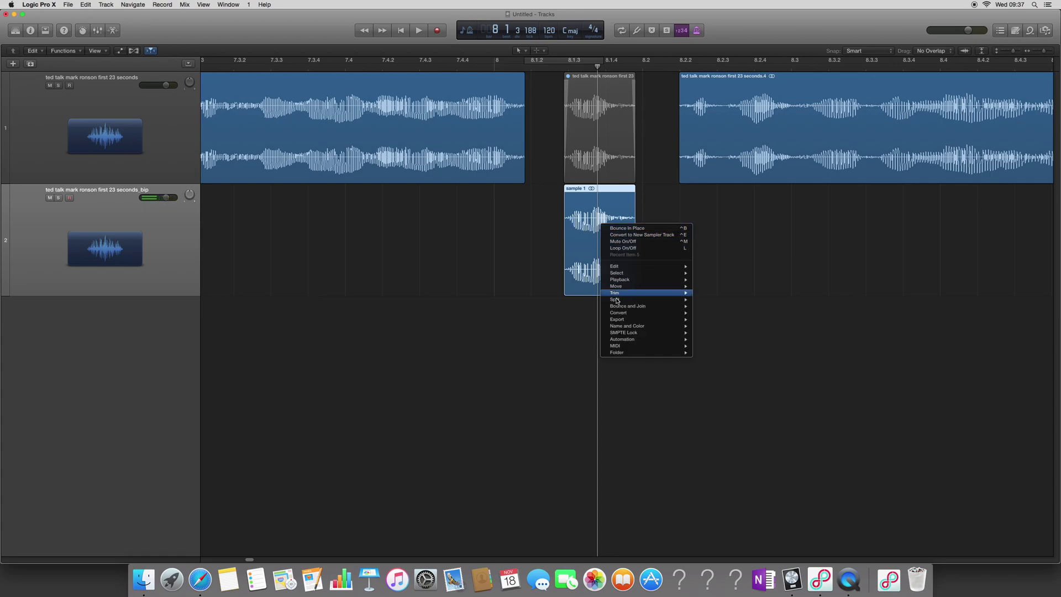
pyautogui.moveTo(628, 316)
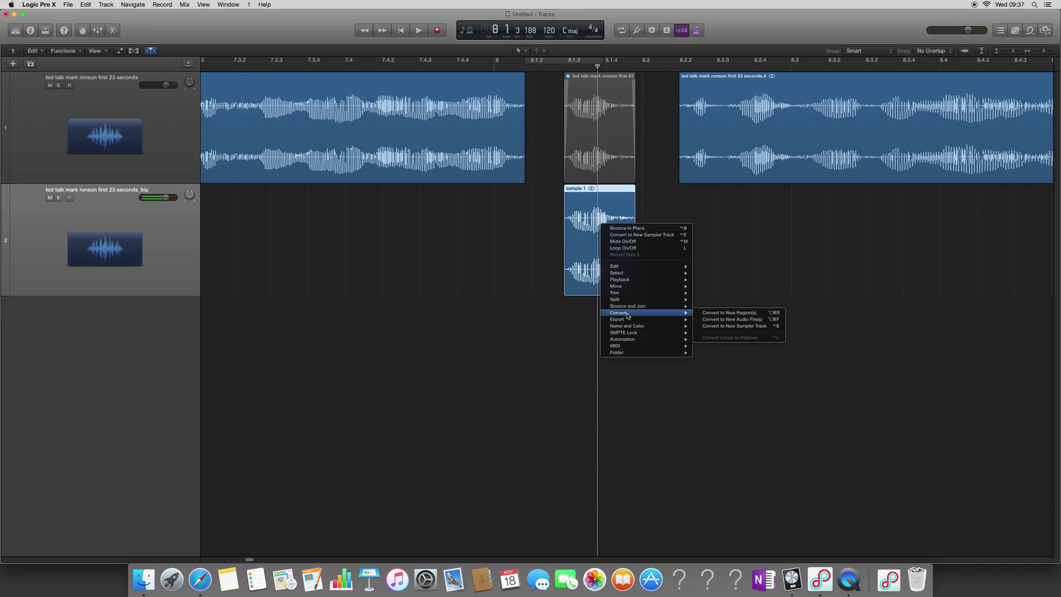
pyautogui.click(732, 327)
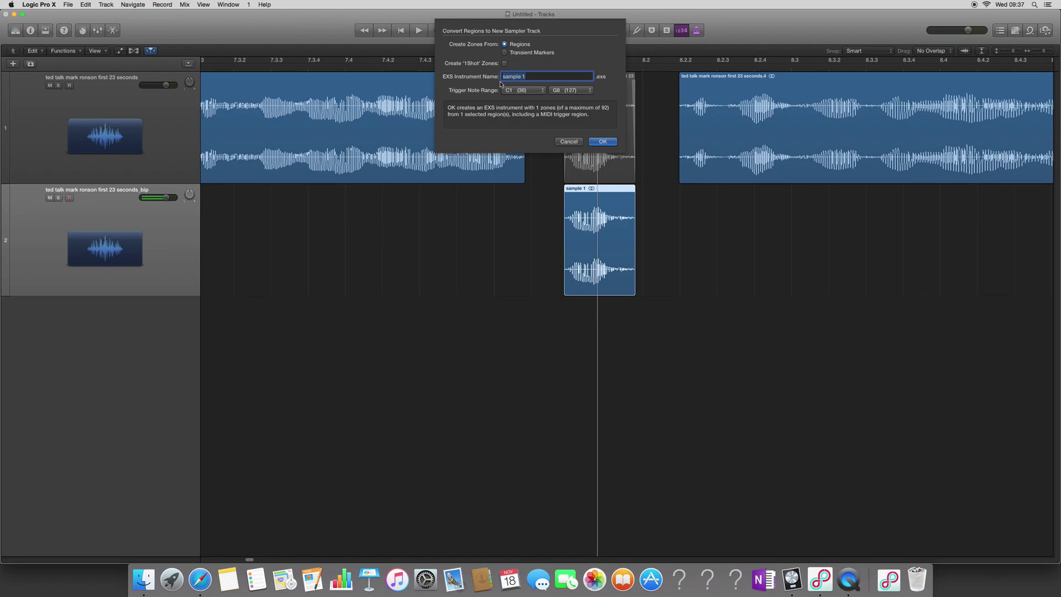
# - Append 'TED TALK' to the instrument name, keep C1 as the low trigger note, and confirm
pyautogui.click(535, 77)
pyautogui.write('TED TALK')
pyautogui.click(510, 93)
pyautogui.click(521, 93)
pyautogui.click(602, 142)
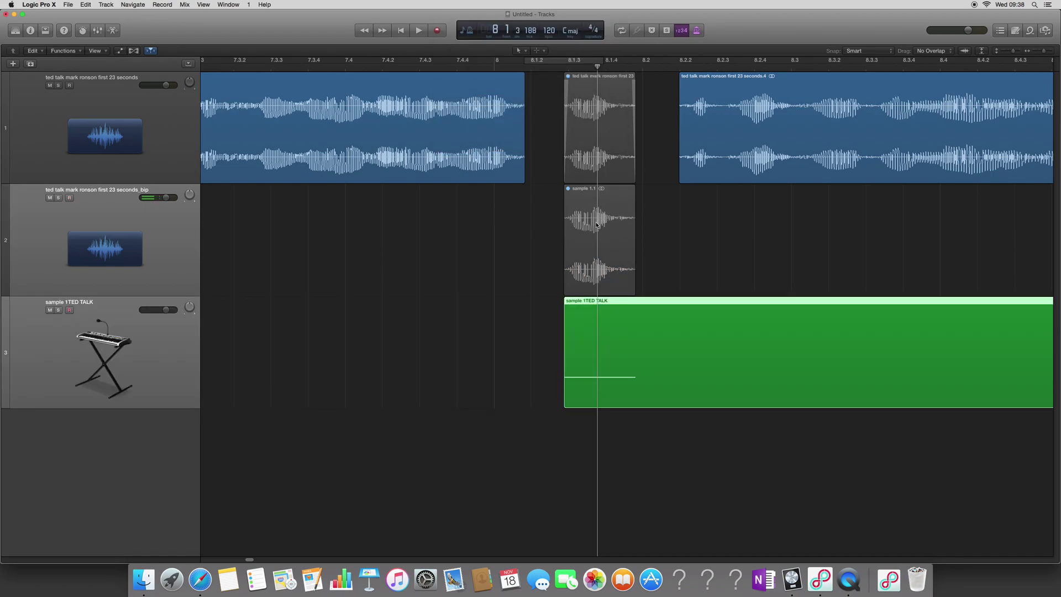
# - Select the 'sample 1TED TALK' track, open its region in the Piano Roll, and audition the C1 note
pyautogui.click(133, 339)
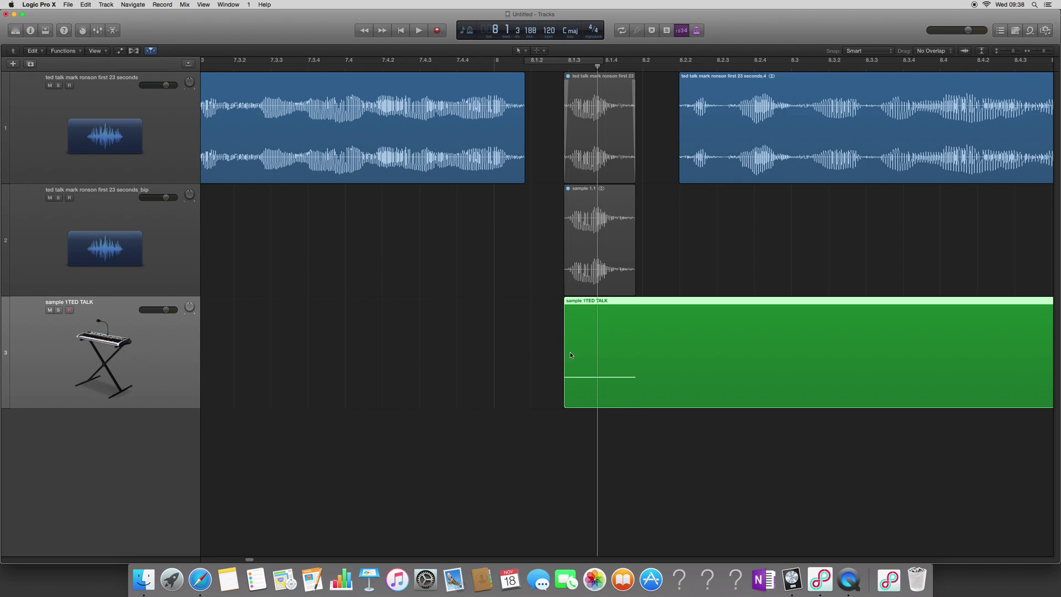
pyautogui.doubleClick(609, 375)
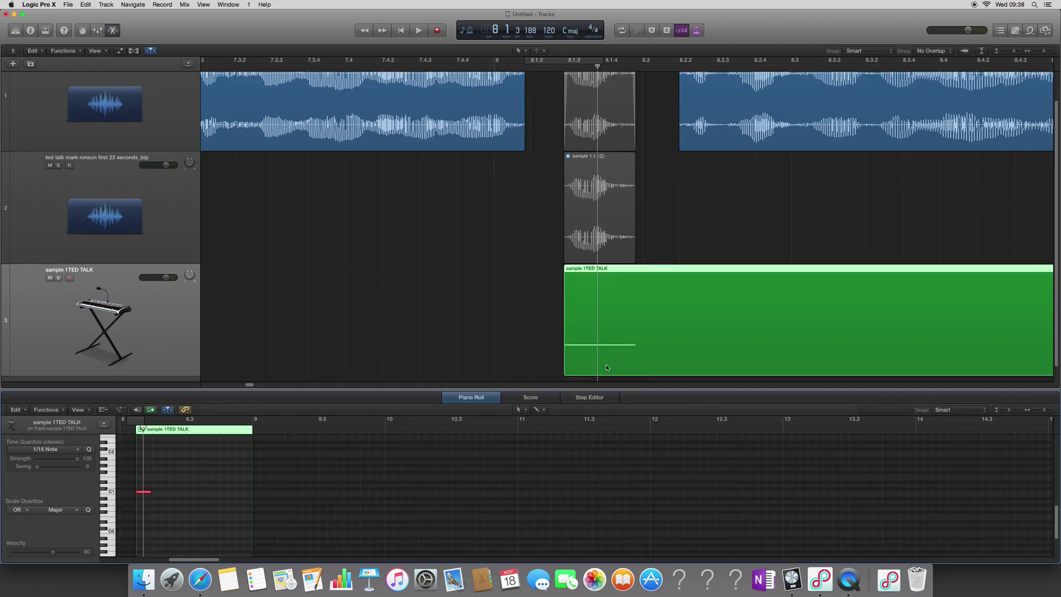
pyautogui.click(113, 493)
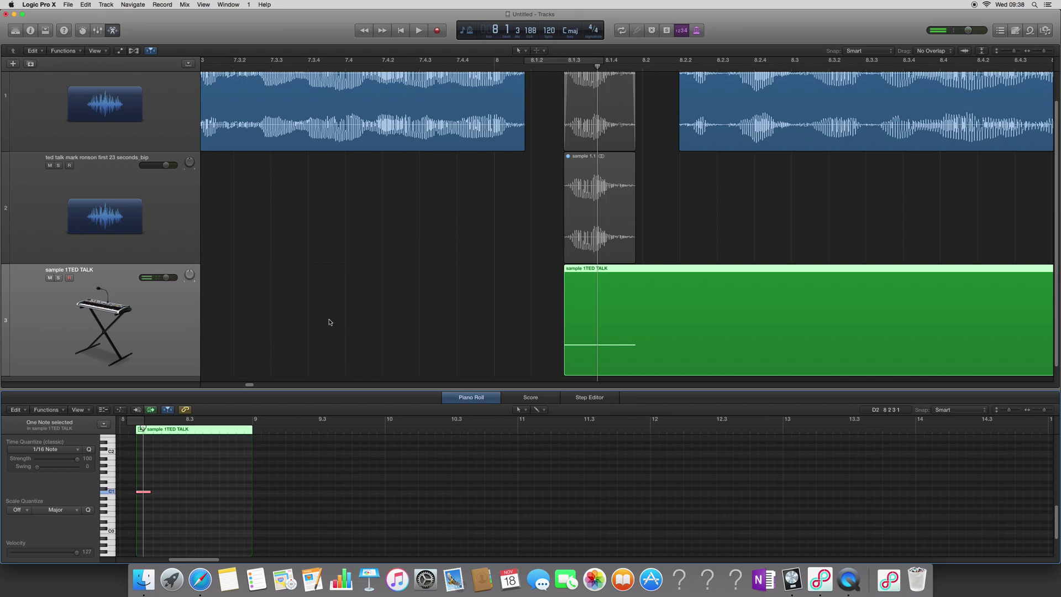
pyautogui.scroll(-2, 330, 322)
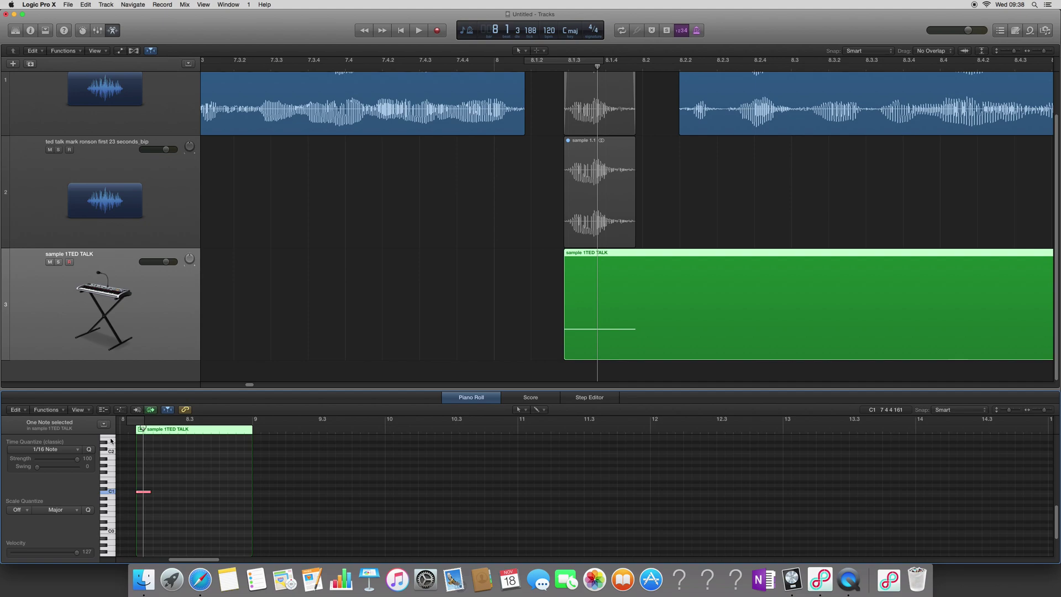
# - Hide the Piano Roll, show the Inspector, and open the track's EXS24 sampler window
pyautogui.click(113, 31)
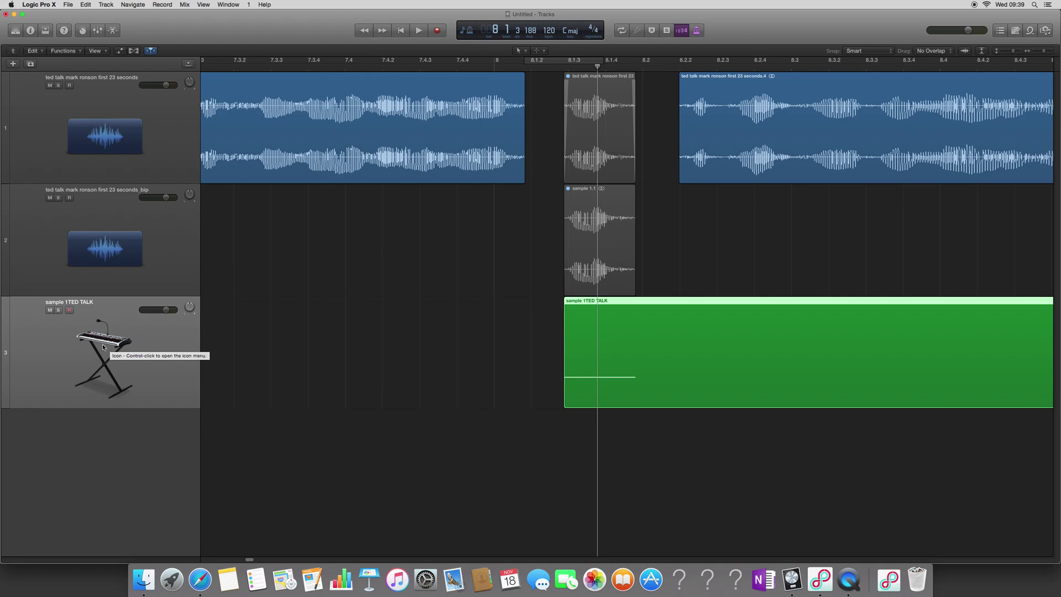
pyautogui.click(31, 30)
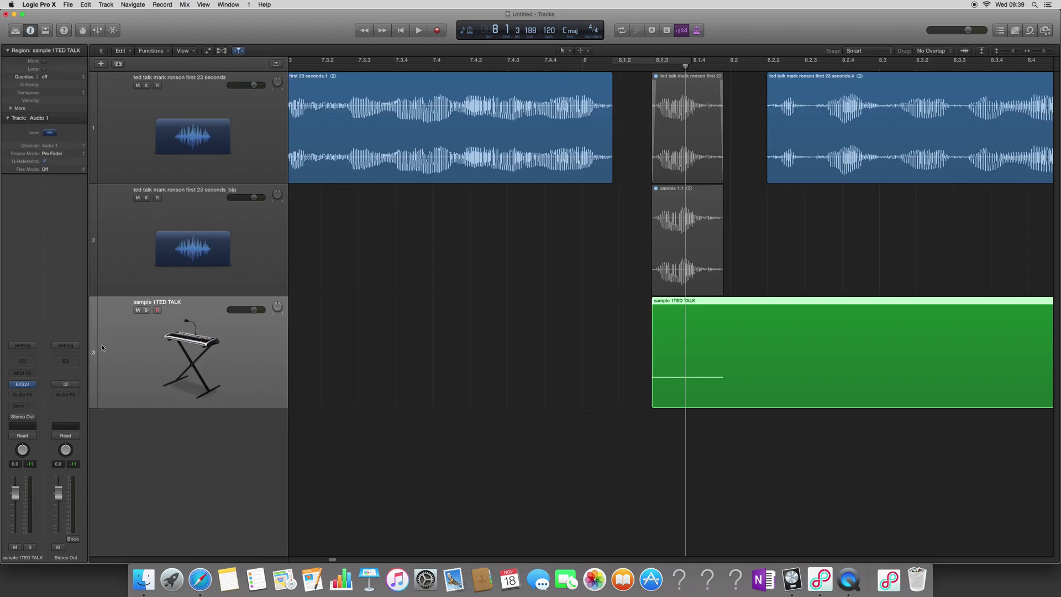
pyautogui.click(23, 386)
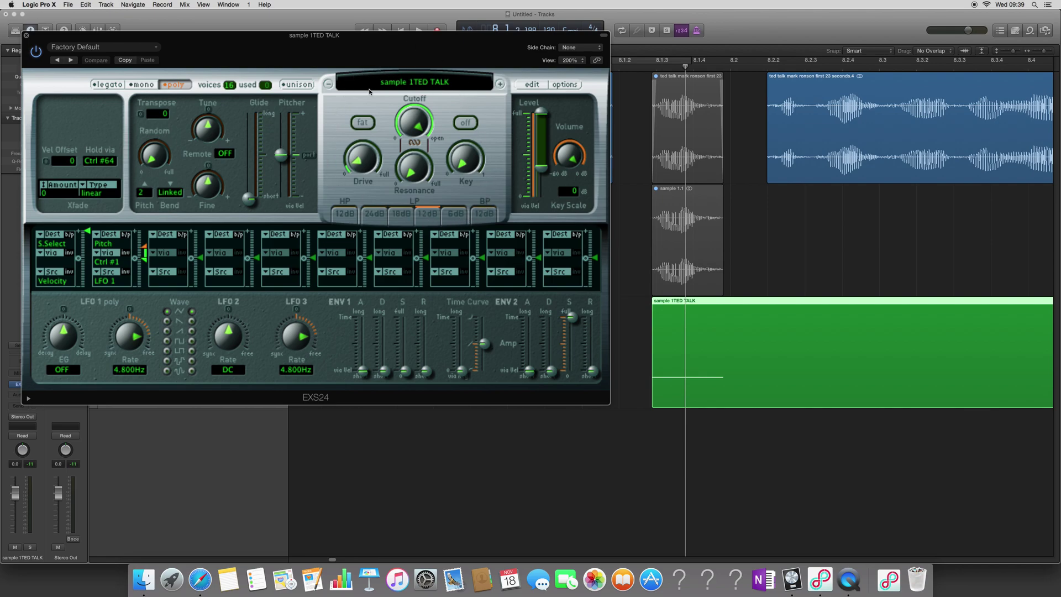
# - Try the EXS24 filter with Cutoff at 70%, switch it off, and bring up the Instrument Editor
pyautogui.click(468, 123)
pyautogui.click(469, 123)
pyautogui.click(466, 122)
pyautogui.moveTo(418, 123)
pyautogui.mouseDown()
pyautogui.moveTo(405, 159)
pyautogui.moveTo(409, 126)
pyautogui.mouseUp()
pyautogui.click(466, 124)
pyautogui.click(530, 86)
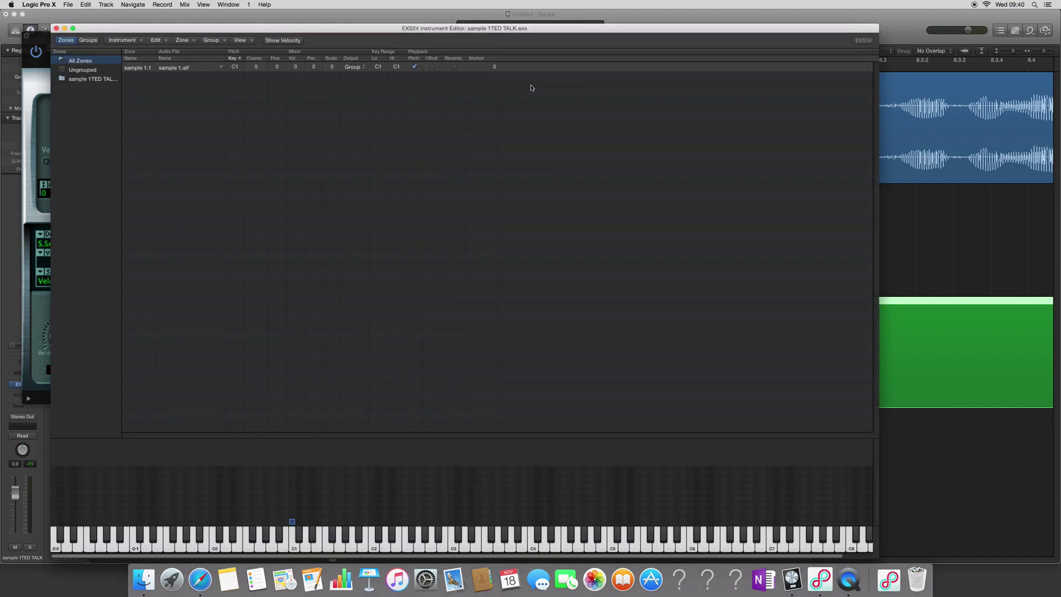
# - Select the sample 1.1 zone, sort zones by root key, and audition it on several keys
pyautogui.click(382, 175)
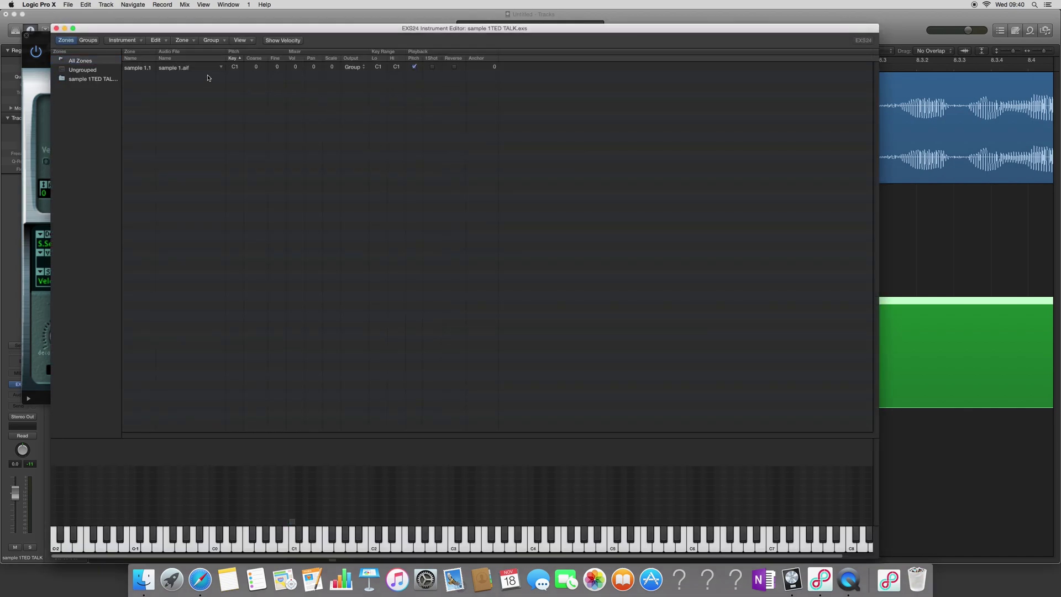
pyautogui.click(176, 69)
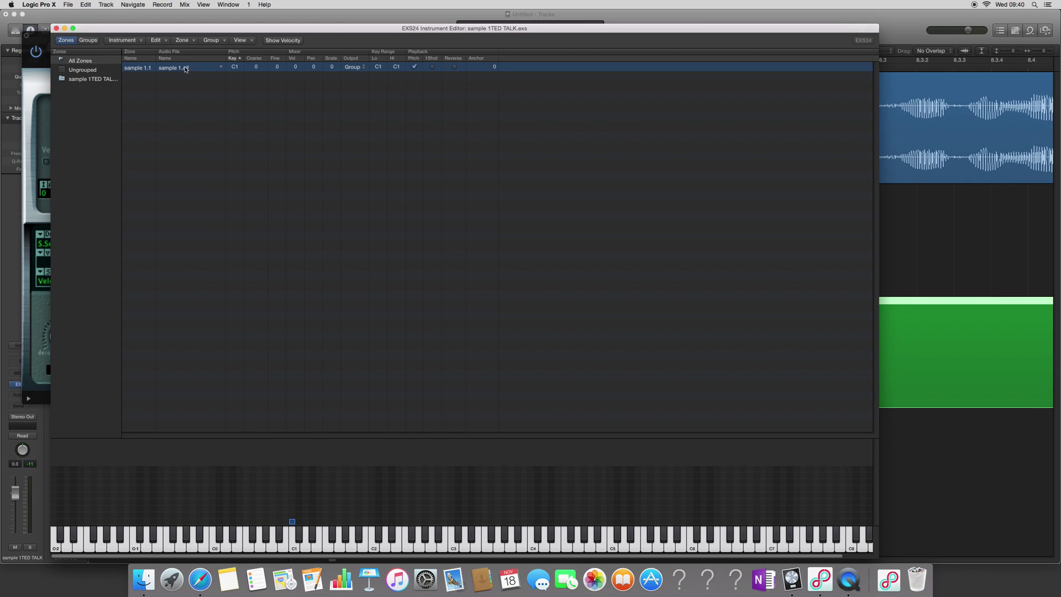
pyautogui.click(236, 55)
pyautogui.click(296, 545)
pyautogui.click(354, 545)
pyautogui.click(428, 548)
pyautogui.click(272, 544)
pyautogui.click(226, 544)
# - Set the zone's key range to F-2 through B6, audition C6 down to C2, and disable 1Shot
pyautogui.moveTo(380, 69); pyautogui.dragTo(379, 105)
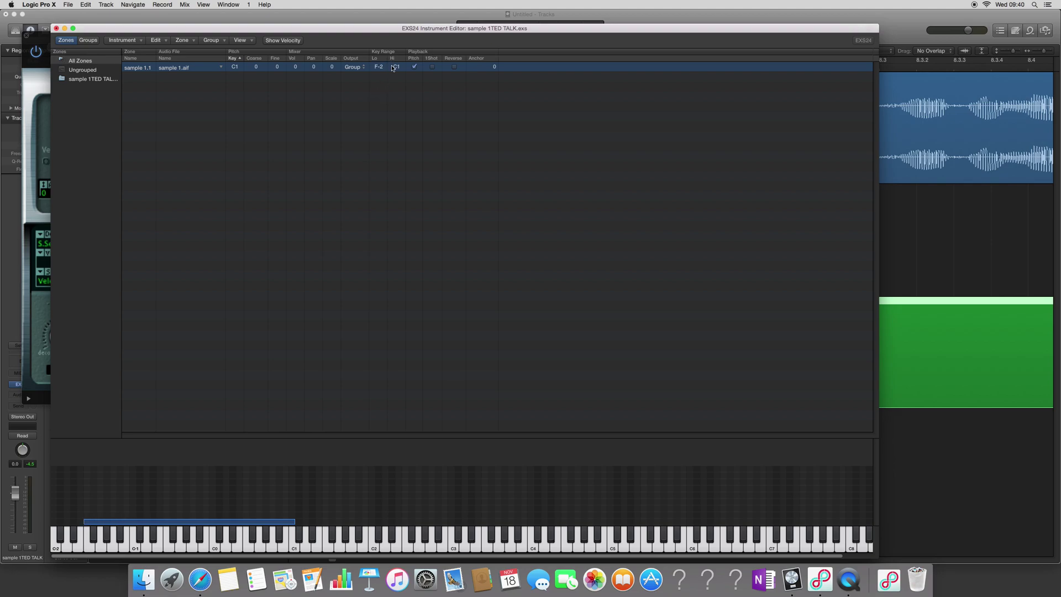
pyautogui.moveTo(392, 68); pyautogui.dragTo(393, 5)
pyautogui.click(688, 537)
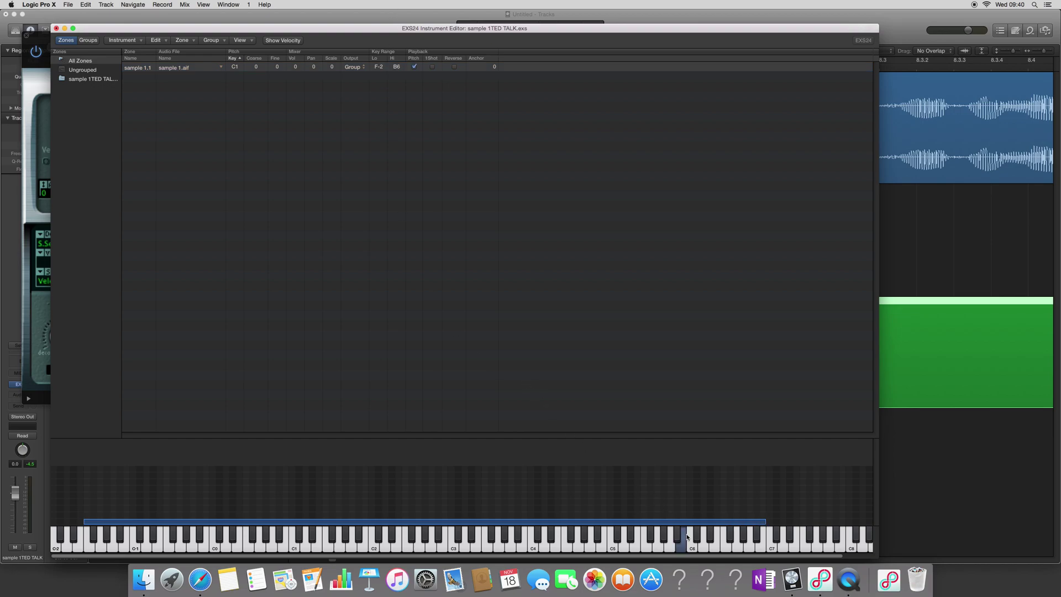
pyautogui.moveTo(687, 536); pyautogui.dragTo(153, 531)
pyautogui.click(414, 67)
pyautogui.moveTo(306, 539); pyautogui.dragTo(489, 539)
pyautogui.click(450, 544)
pyautogui.click(406, 544)
pyautogui.click(346, 535)
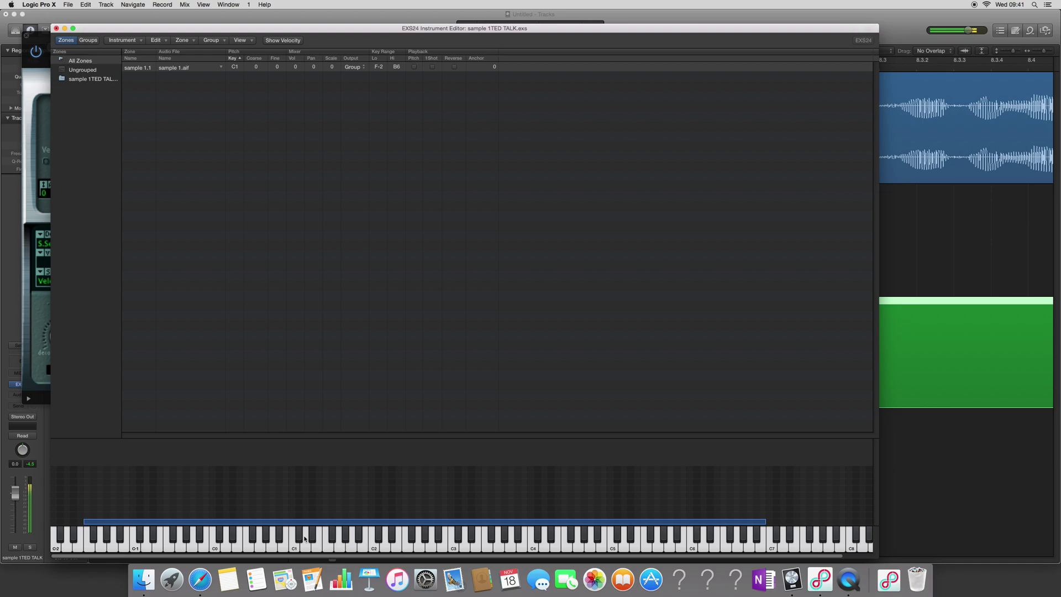
pyautogui.click(414, 67)
pyautogui.click(265, 536)
pyautogui.click(190, 545)
pyautogui.click(432, 67)
pyautogui.click(268, 547)
pyautogui.click(271, 548)
pyautogui.click(270, 547)
pyautogui.click(270, 547)
pyautogui.click(271, 547)
pyautogui.click(270, 547)
pyautogui.click(454, 68)
pyautogui.click(294, 548)
pyautogui.click(216, 547)
pyautogui.click(137, 547)
# - Close the EXS24 Instrument Editor, answer its save prompt, and close the sampler window
pyautogui.click(57, 29)
pyautogui.click(531, 74)
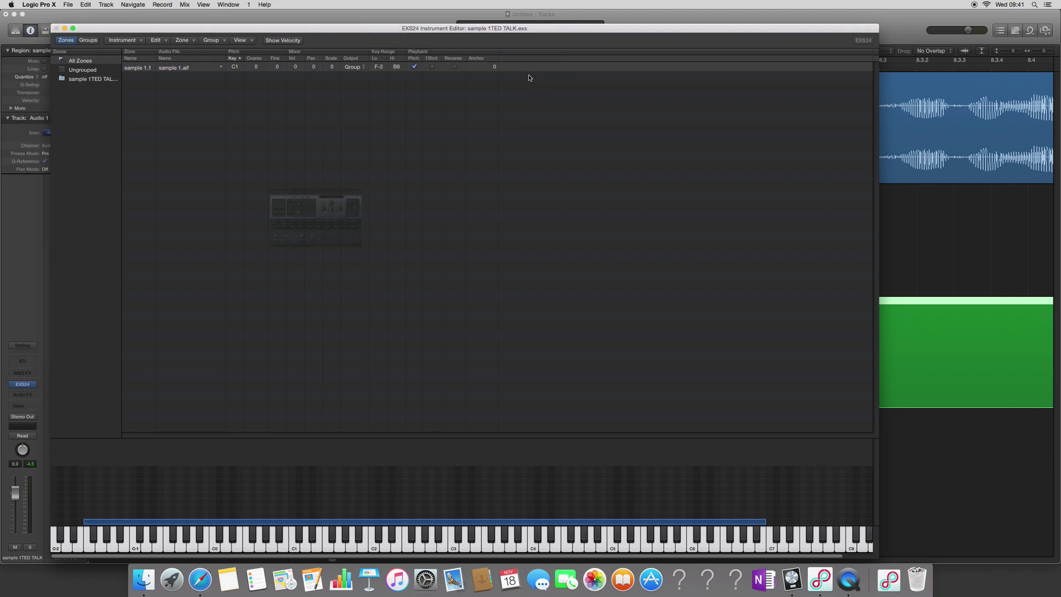
pyautogui.moveTo(431, 53); pyautogui.dragTo(587, 61)
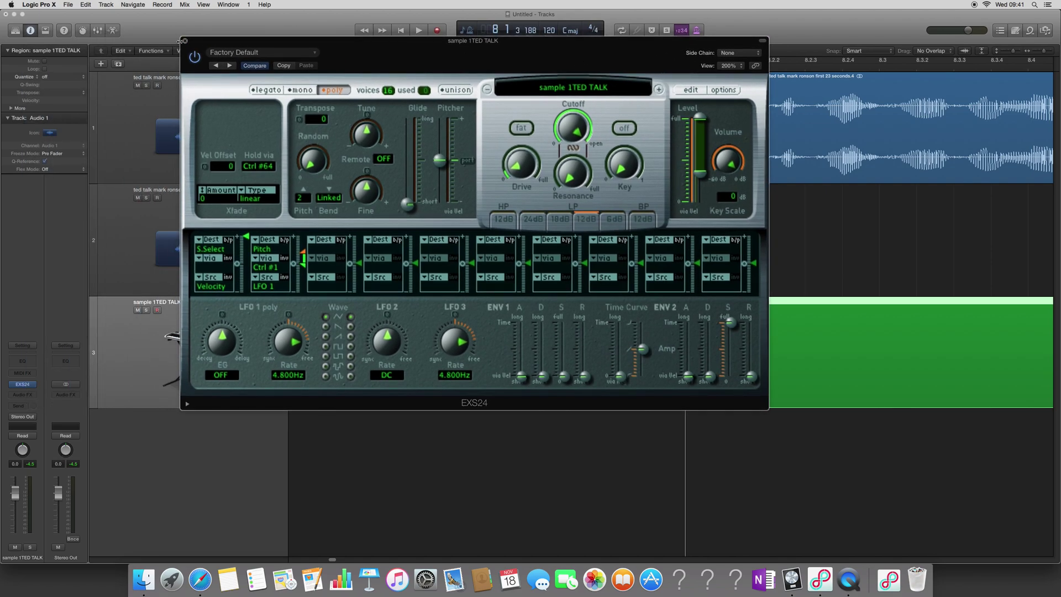
pyautogui.click(186, 41)
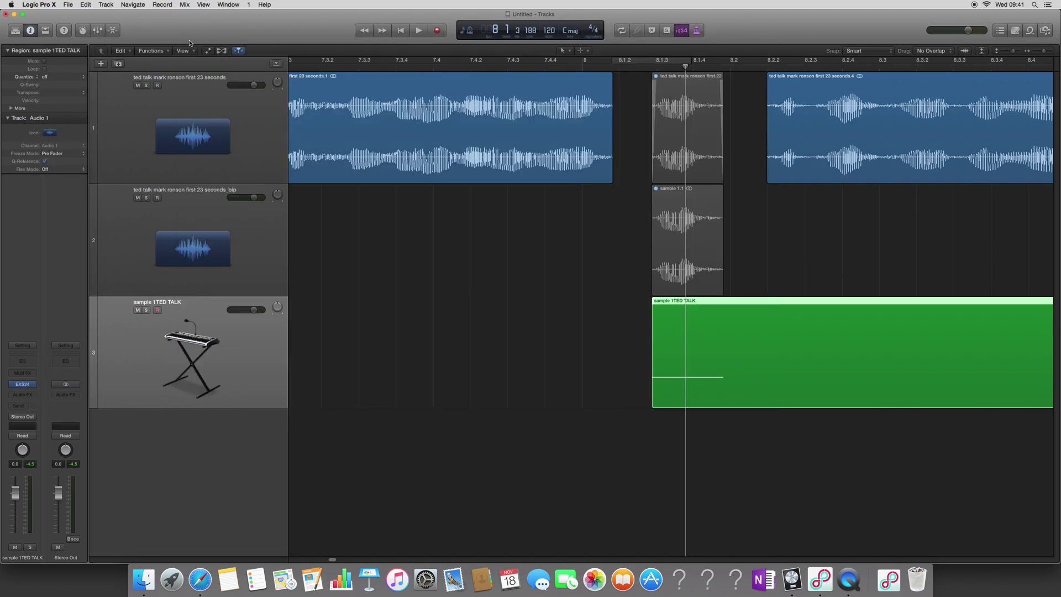
# - Save the project via File > Save with EXS instruments and samples copied in
pyautogui.click(69, 5)
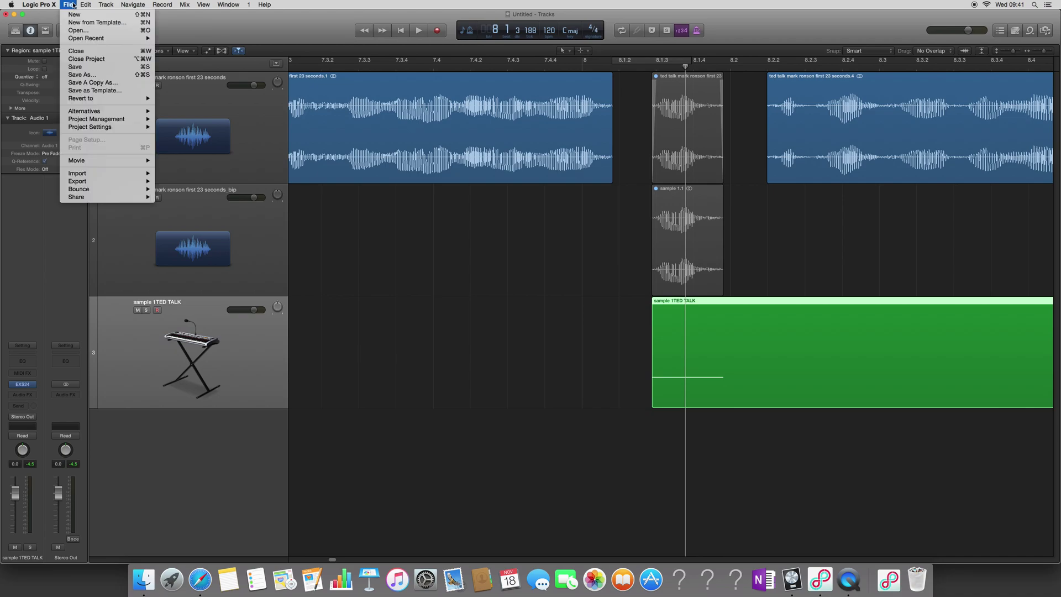
pyautogui.click(76, 67)
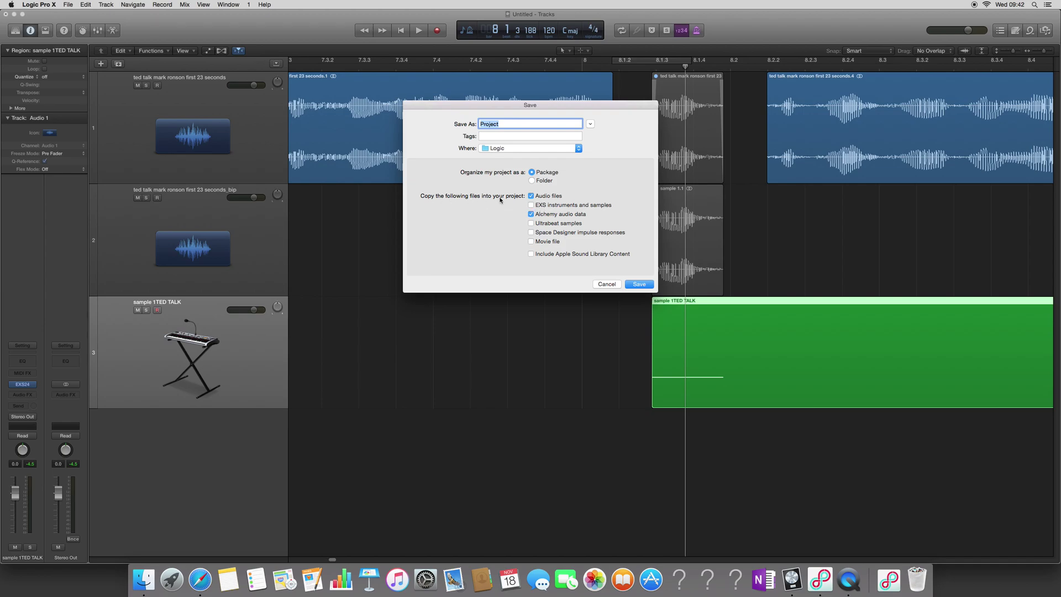
pyautogui.click(533, 206)
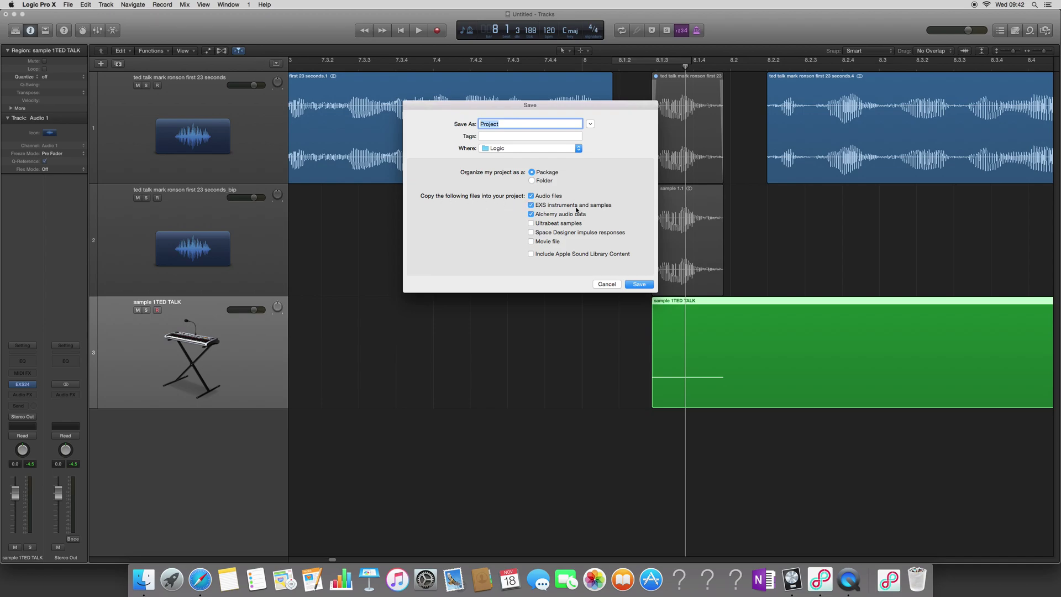